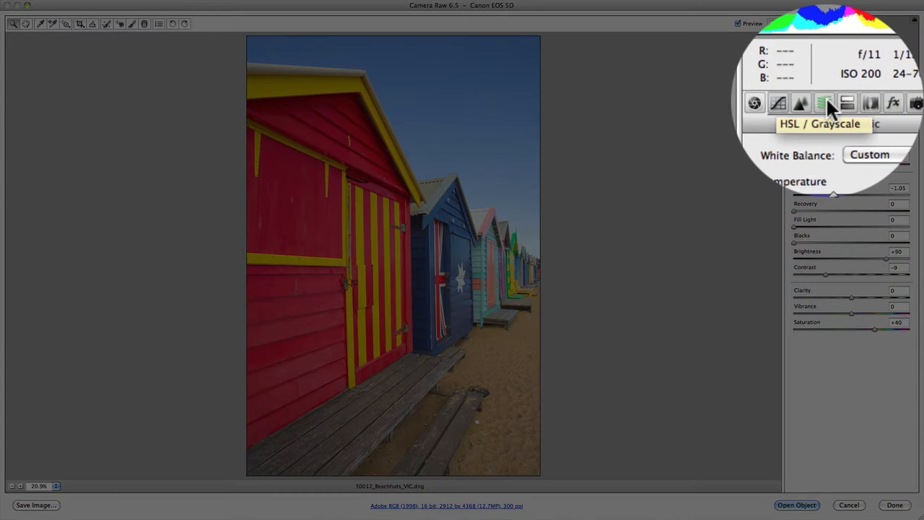
Step: Open the HSL / Grayscale adjustments and look through the hue, saturation and luminance controls
left_click(826, 102)
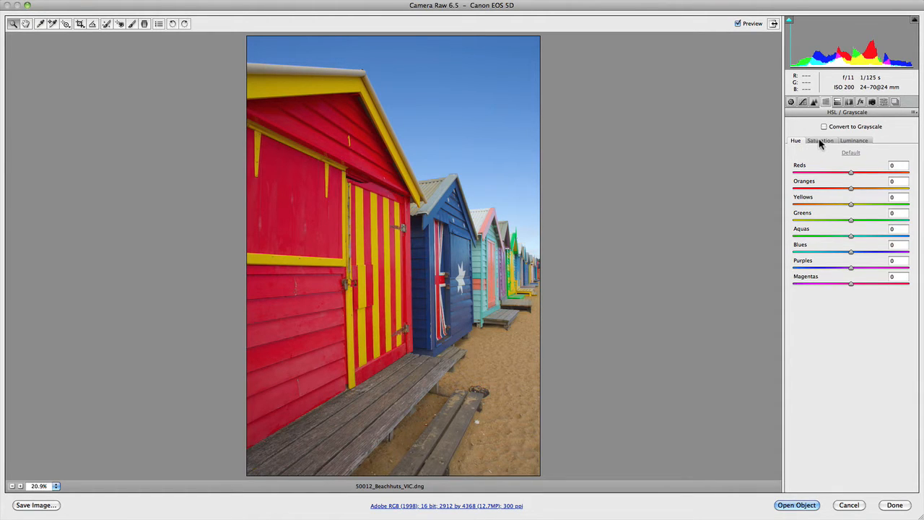
left_click(819, 139)
left_click(853, 143)
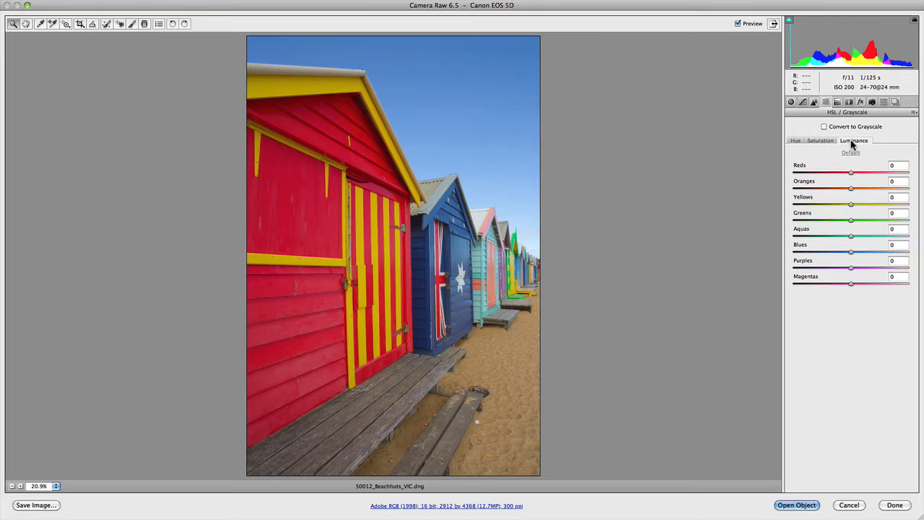
left_click(795, 141)
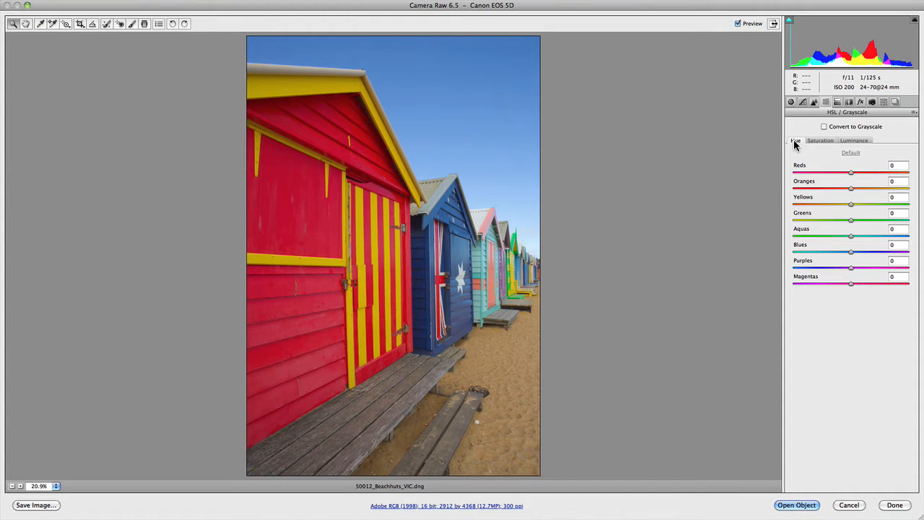
left_click(852, 252)
mouse_move(852, 253)
left_mouse_down()
mouse_move(799, 253)
mouse_move(904, 255)
mouse_move(853, 255)
left_mouse_up()
type("0")
Step: Shift the Reds hue to -6 and darken the Reds luminance to -56
mouse_move(851, 175)
left_mouse_down()
mouse_move(876, 177)
mouse_move(848, 184)
left_mouse_up()
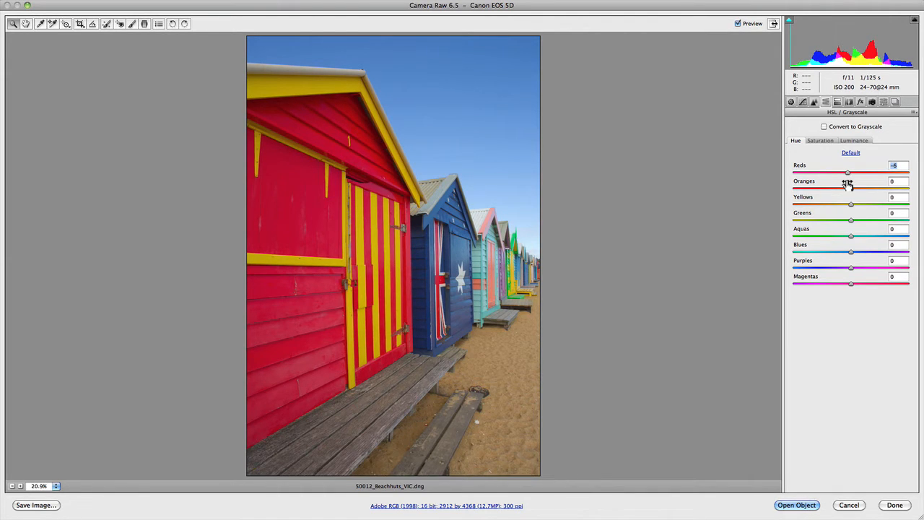
left_click(820, 141)
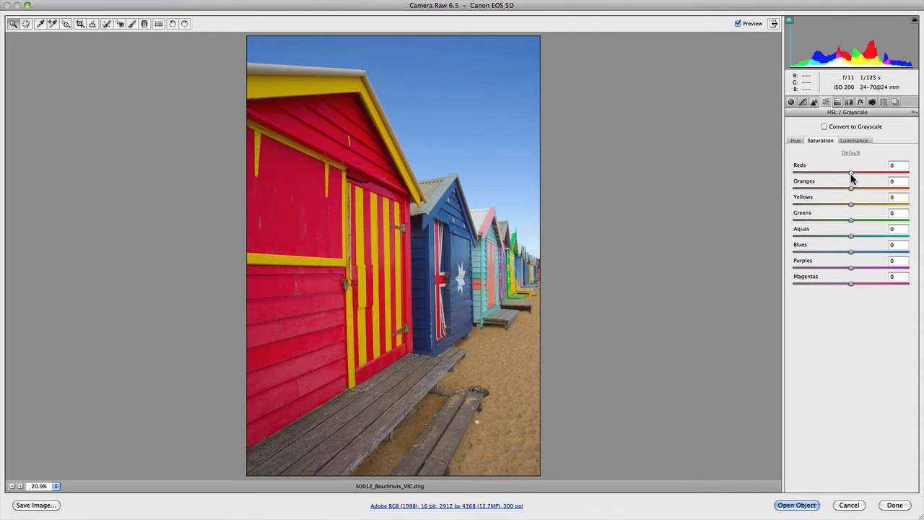
mouse_move(851, 173)
left_mouse_down()
mouse_move(774, 180)
mouse_move(853, 180)
left_mouse_up()
left_click(850, 144)
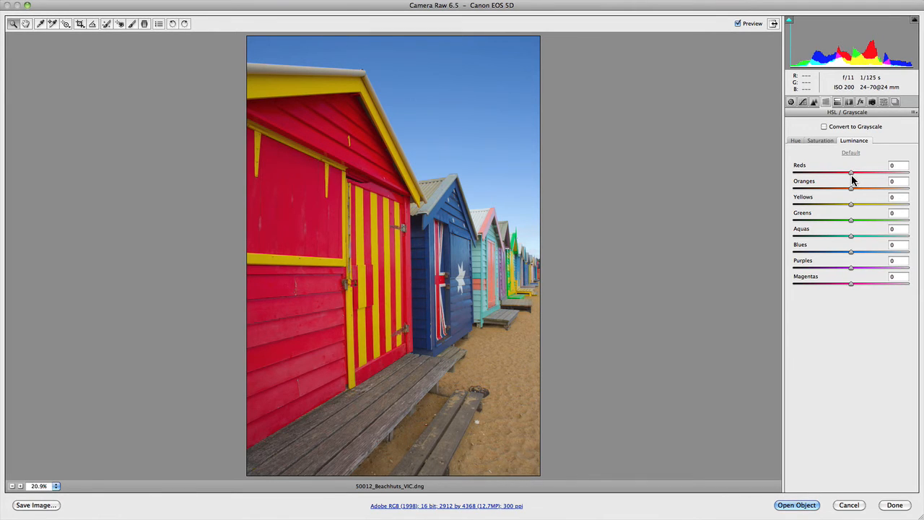
left_click_drag(852, 177, 820, 178)
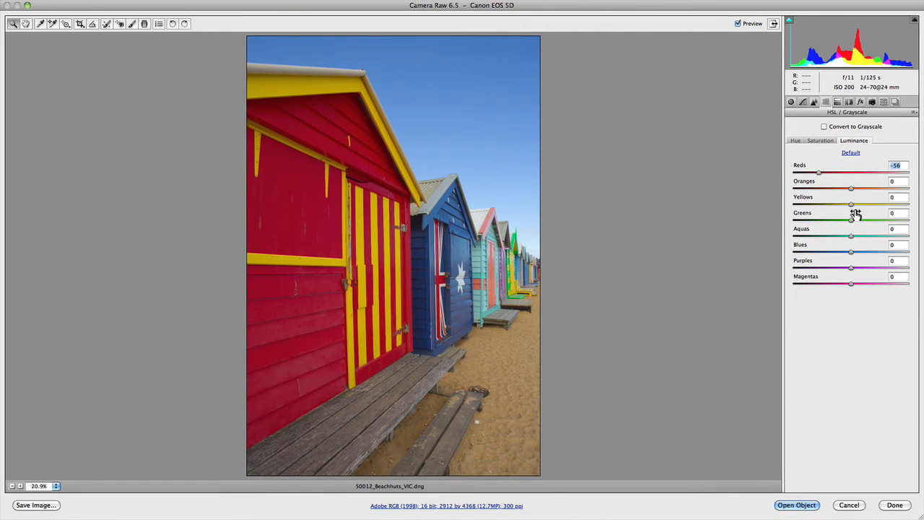
left_click(853, 252)
left_click_drag(852, 252, 878, 254)
left_click_drag(894, 254, 853, 257)
Step: Shift the Blues hue to +6 and raise the Blues saturation to +35
left_click(795, 141)
left_click(815, 142)
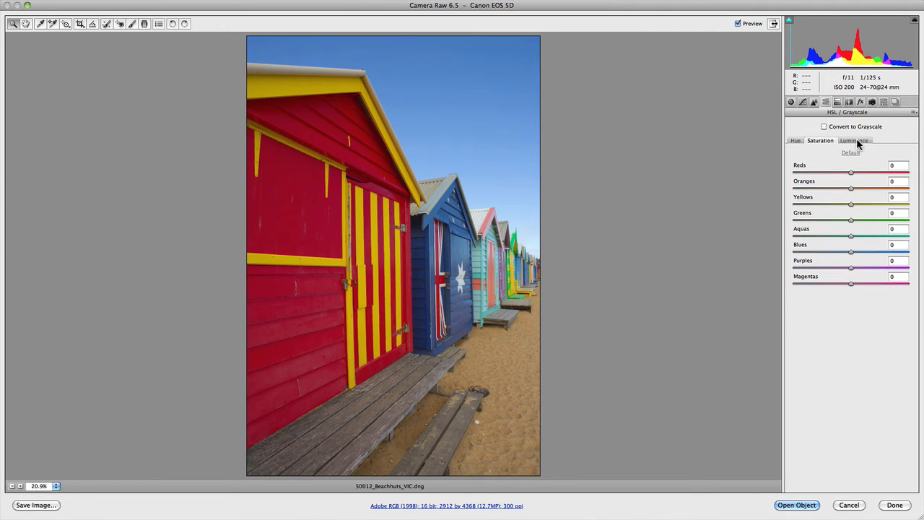
left_click(853, 140)
left_click(795, 141)
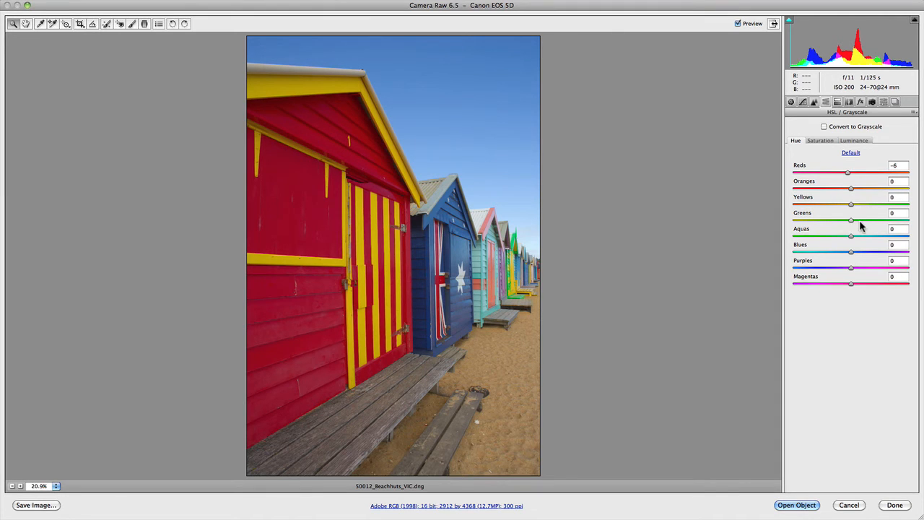
left_click_drag(851, 255, 854, 257)
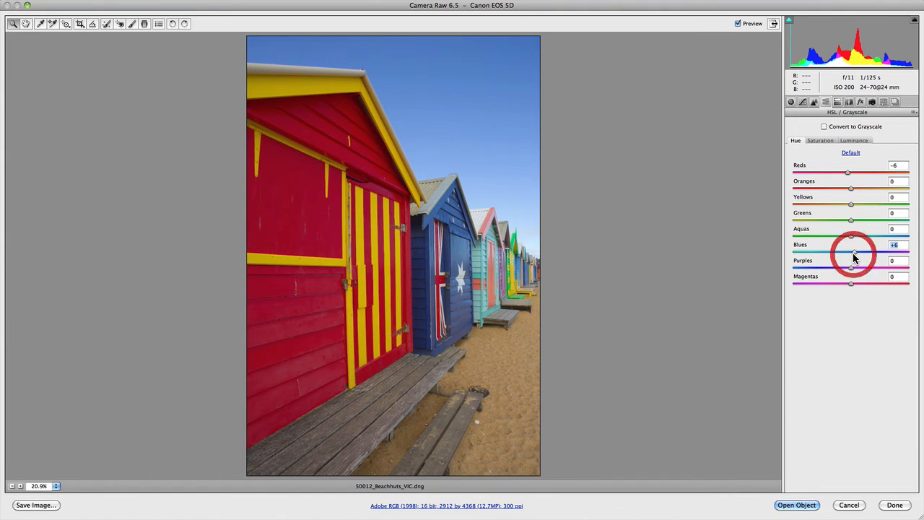
left_click(825, 140)
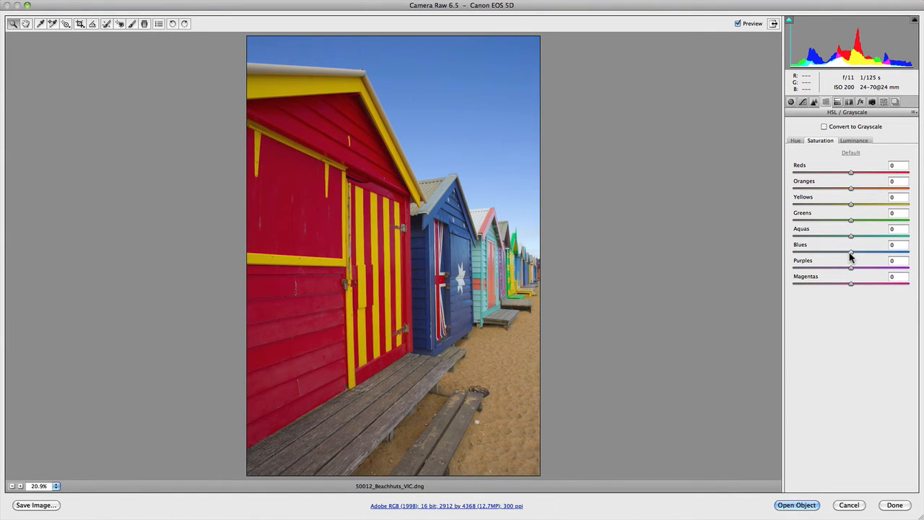
left_click_drag(851, 256, 871, 255)
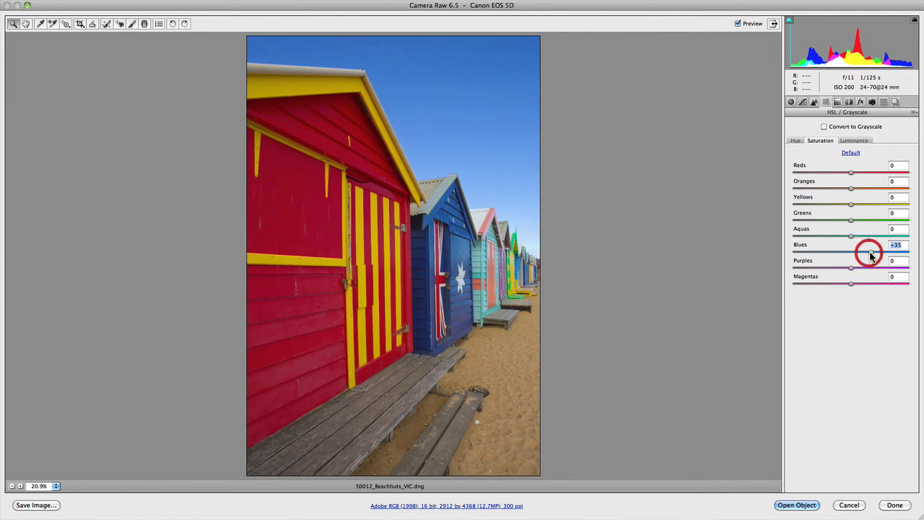
Step: Darken the blue sky by setting the Blues luminance to -23
left_click(854, 141)
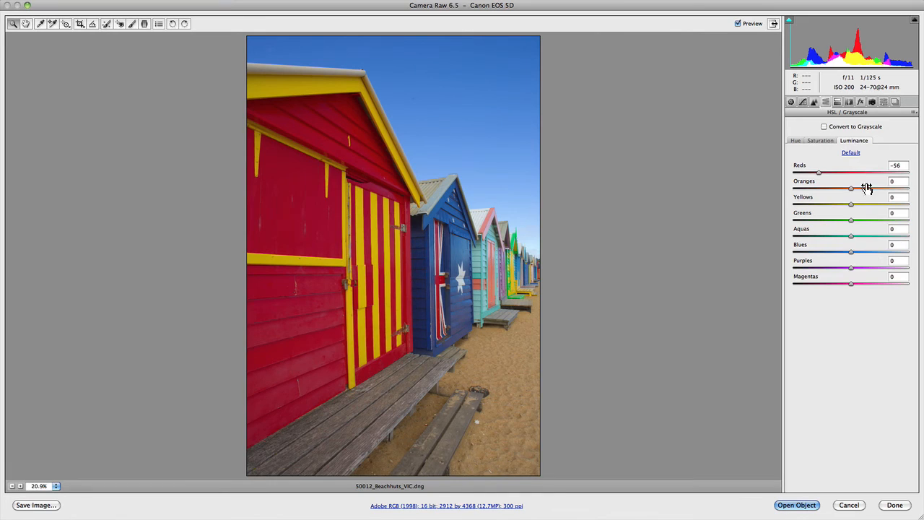
left_click(852, 254)
left_click_drag(852, 254, 838, 255)
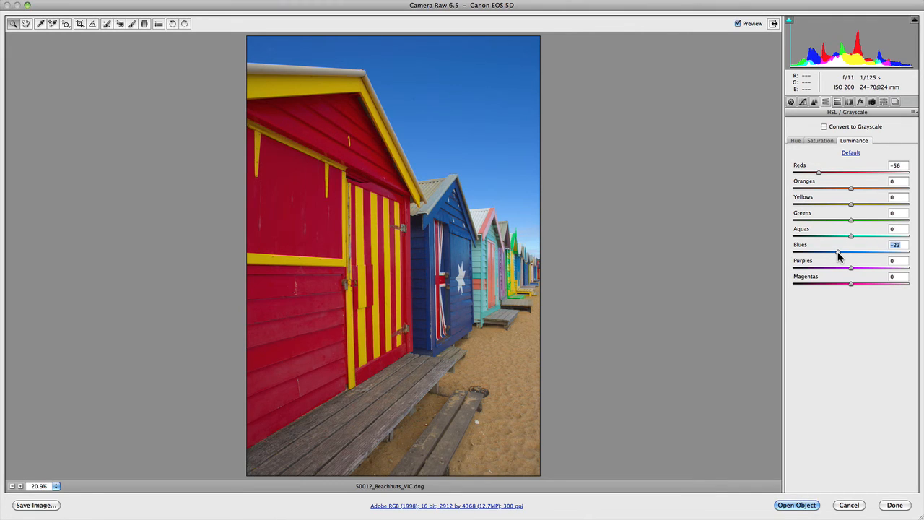
Step: Convert the photo to grayscale and set Blues to -87 in the grayscale mix
left_click(825, 127)
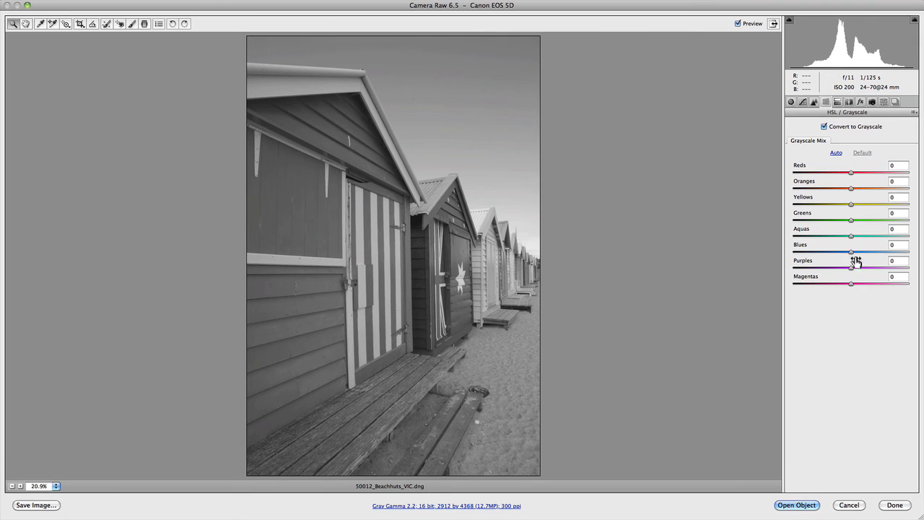
left_click_drag(850, 252, 799, 264)
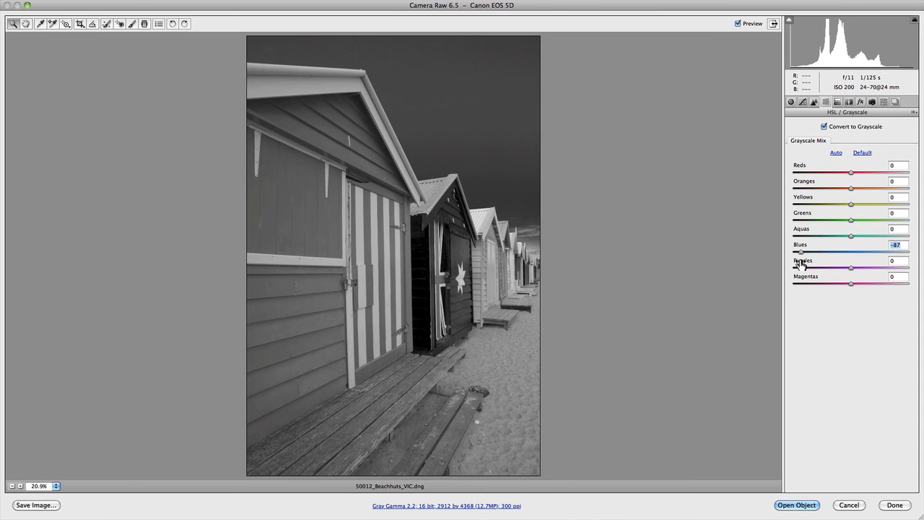
Step: Inspect the darkened sky for noise at 100% magnification and return to the whole image fitted in view
left_click(515, 66)
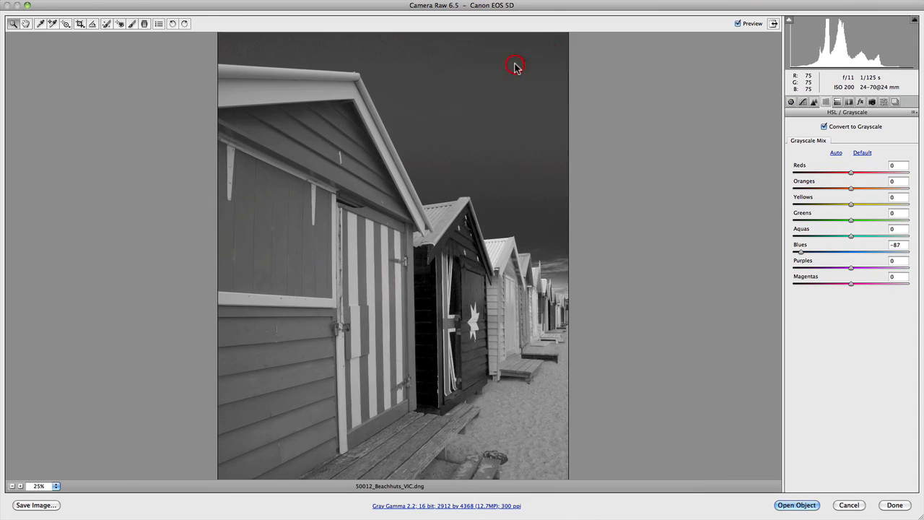
left_click(516, 66)
left_click(515, 66)
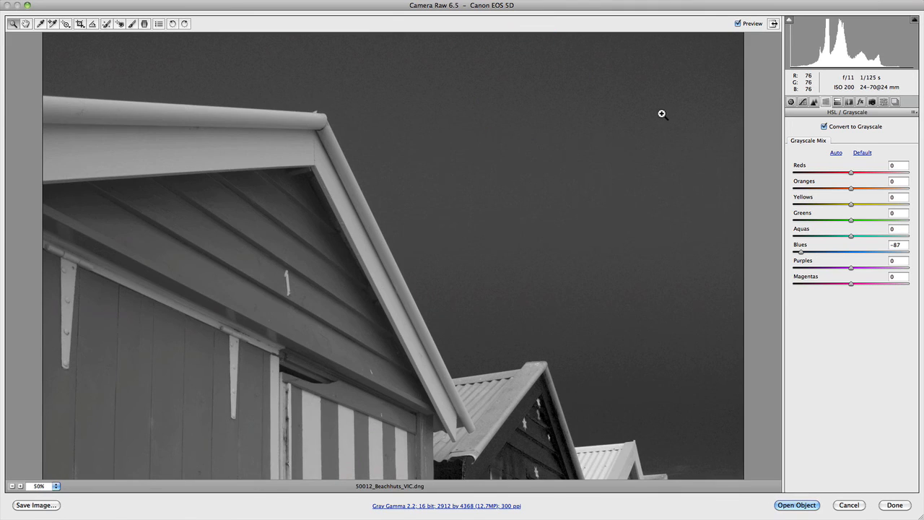
left_click(661, 113)
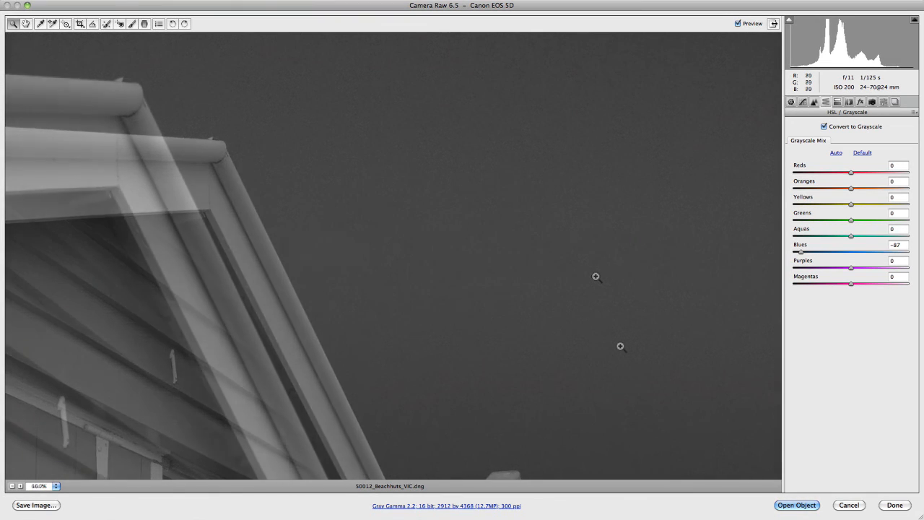
right_click(620, 346)
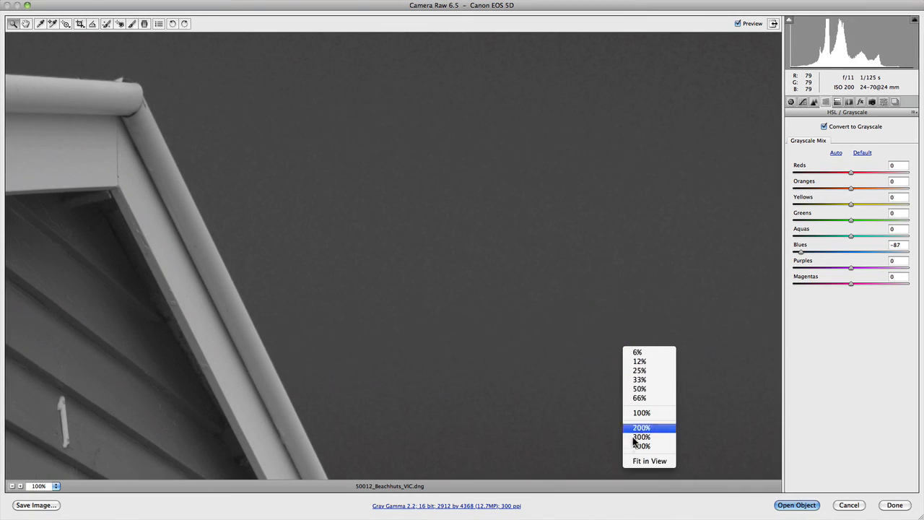
left_click(641, 461)
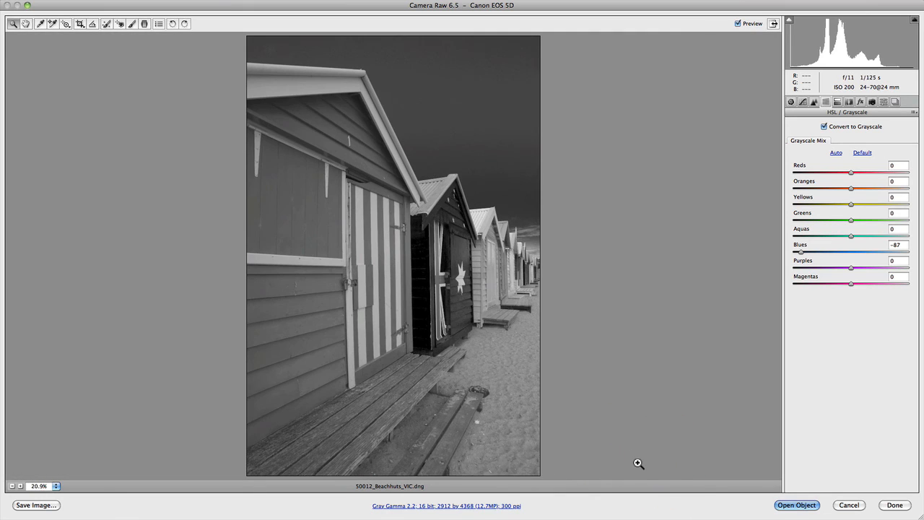